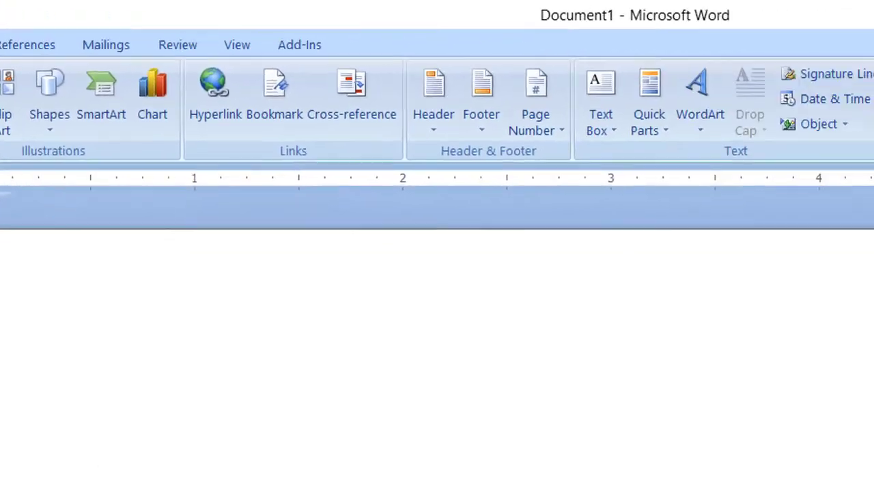
# - Insert a blank equation and add an empty Stacked Fraction to it
pyautogui.click(521, 97)
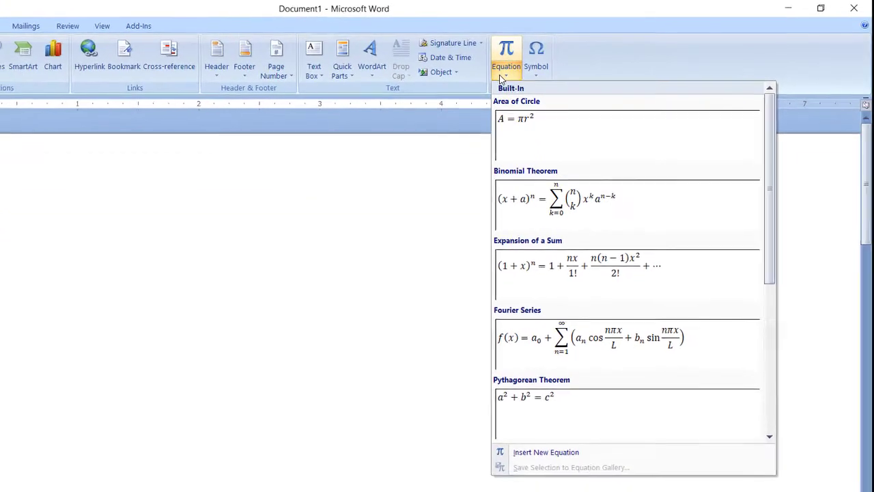
pyautogui.click(557, 453)
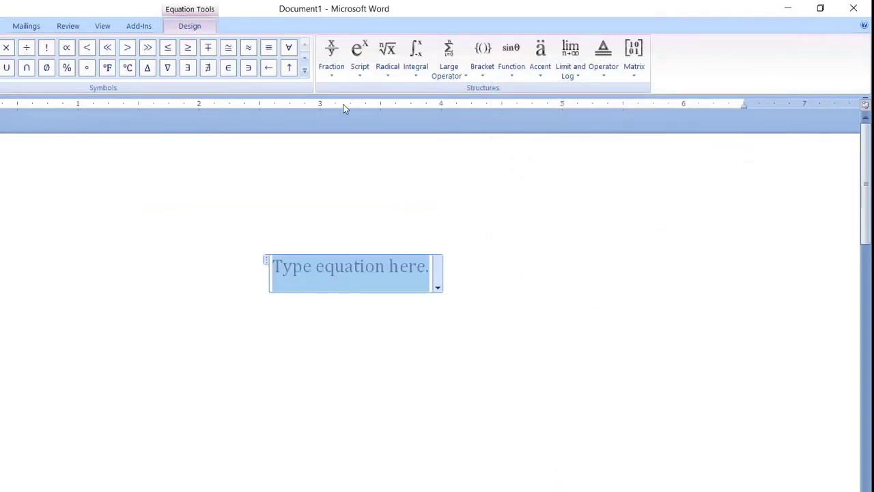
pyautogui.click(329, 78)
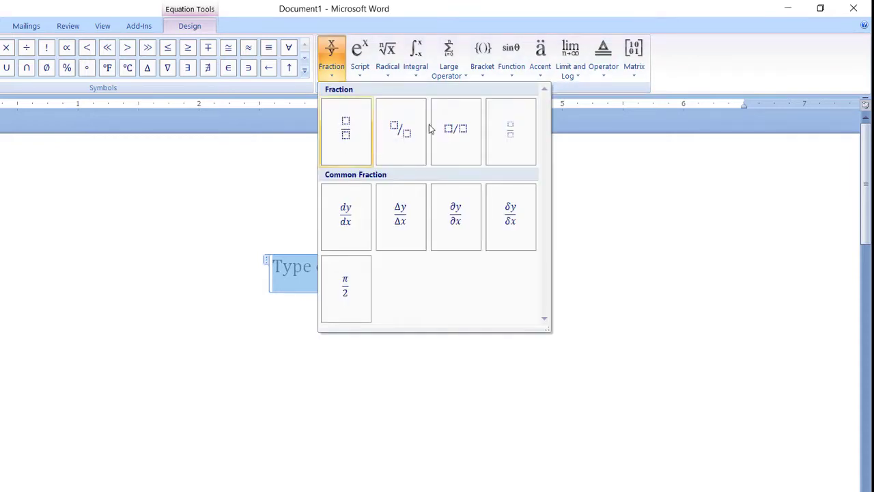
pyautogui.click(345, 128)
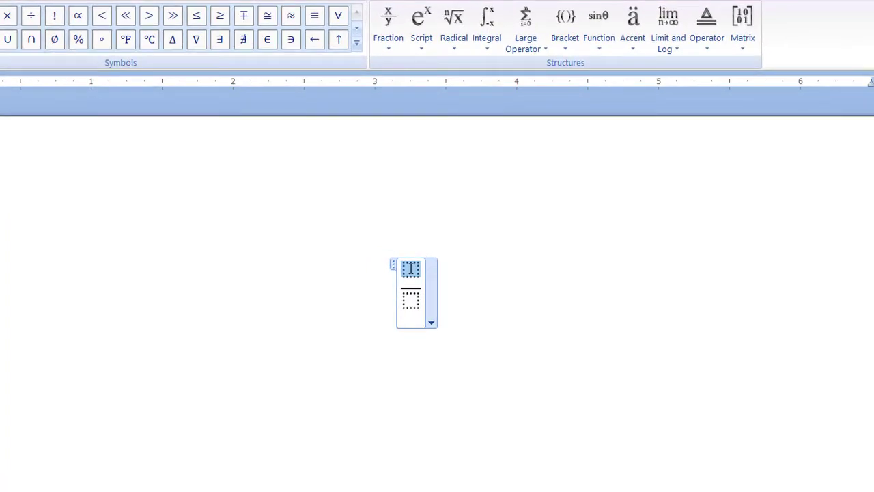
# - Fill the fraction with 1 over 2, append + 7/5 as a stacked fraction, and select the equation
pyautogui.write('1')
pyautogui.click(410, 304)
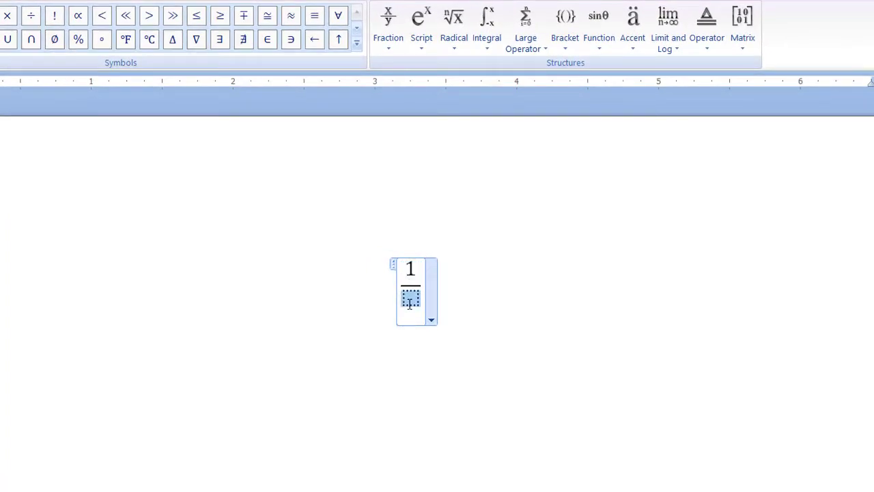
pyautogui.write('2')
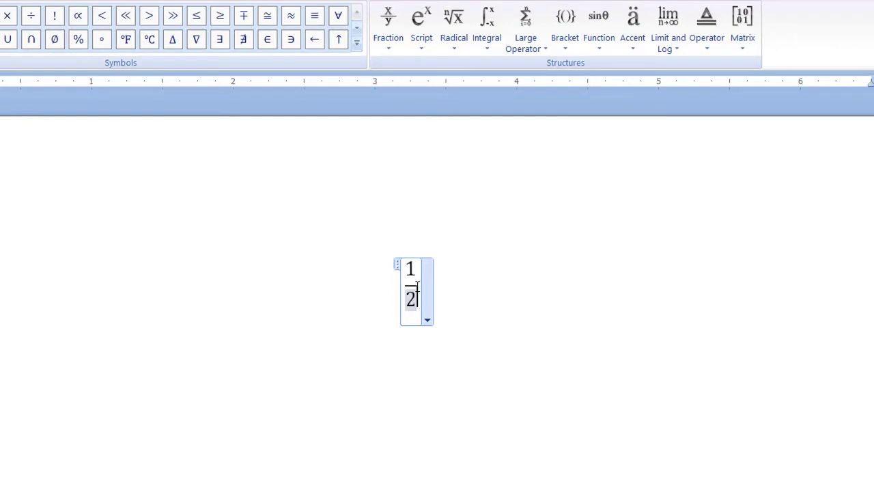
pyautogui.click(420, 286)
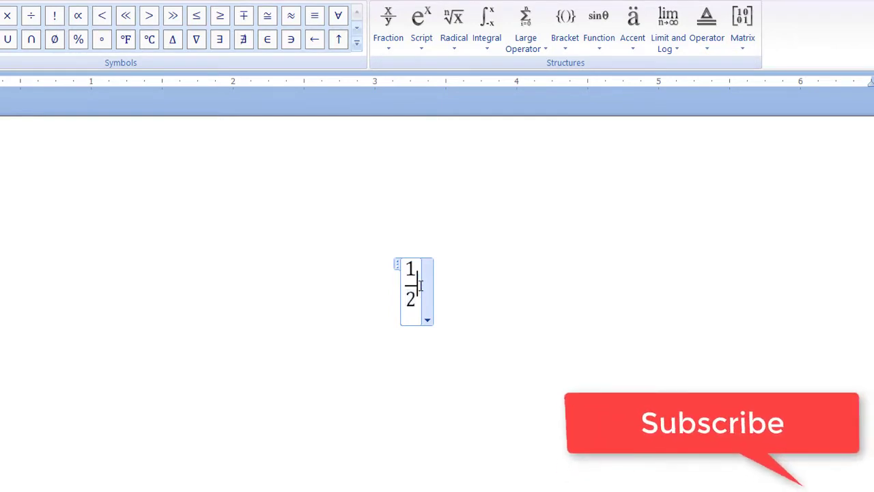
pyautogui.write('+ ')
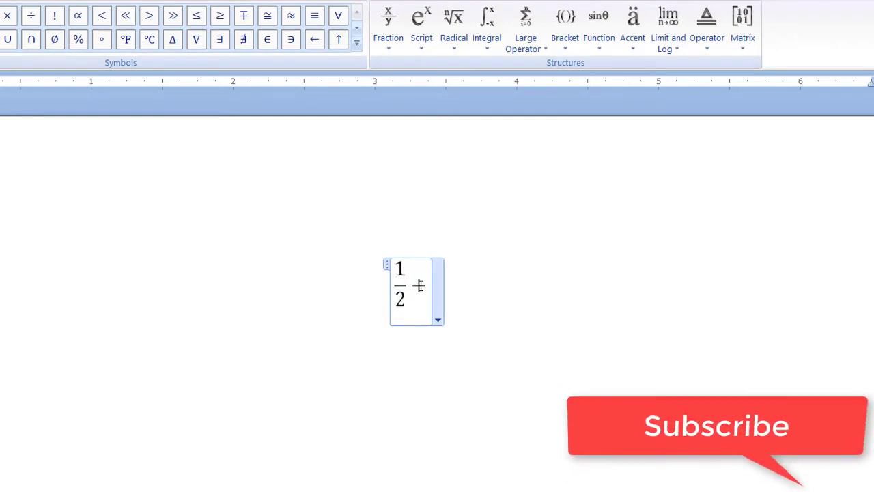
pyautogui.write('7/')
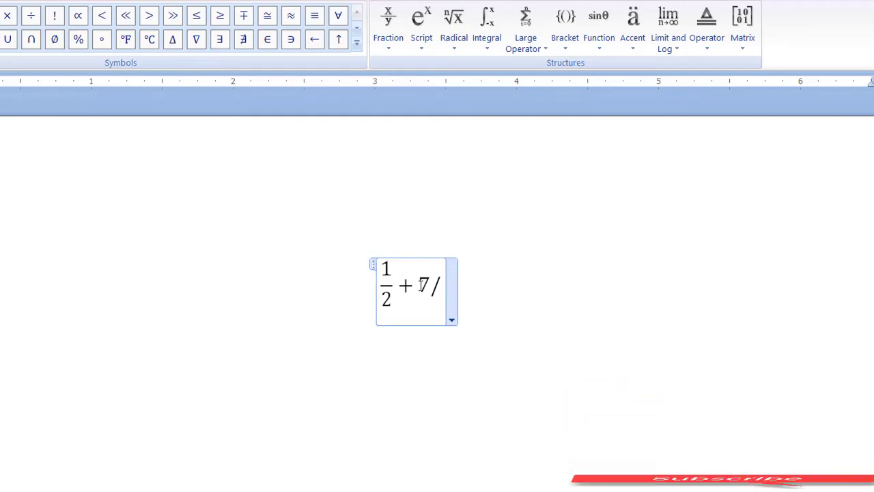
pyautogui.write('5')
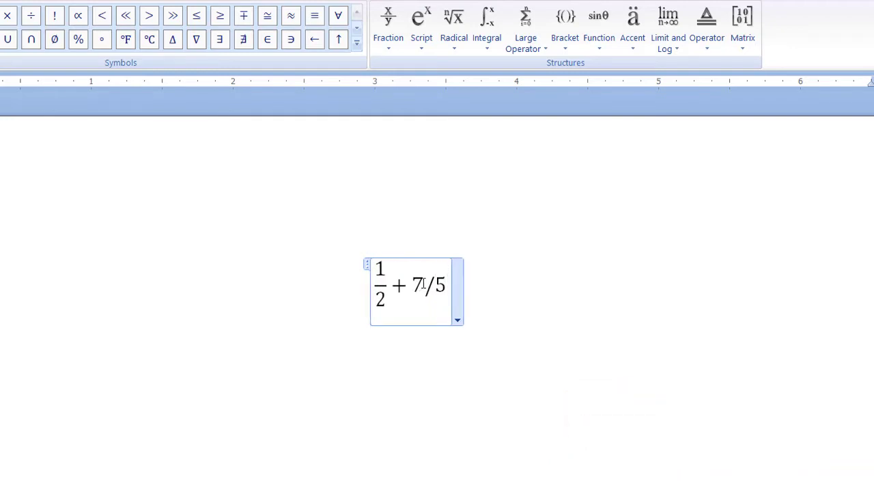
pyautogui.press('space')
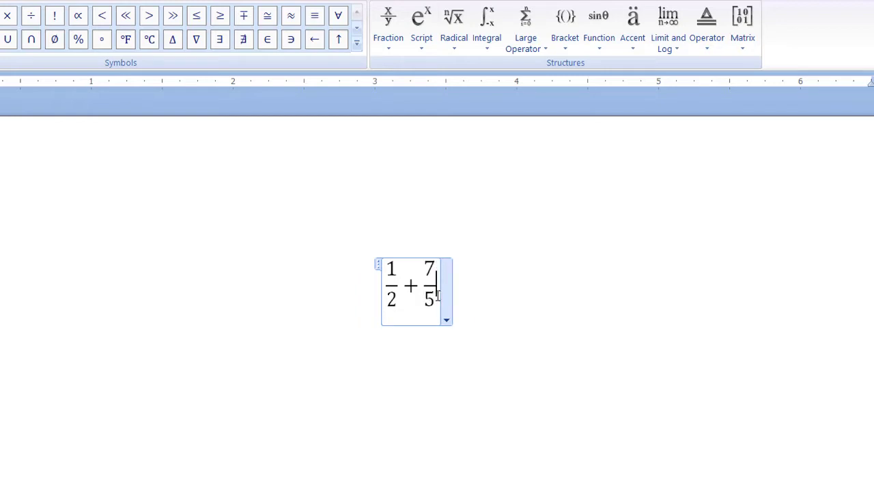
pyautogui.moveTo(435, 290); pyautogui.dragTo(367, 271)
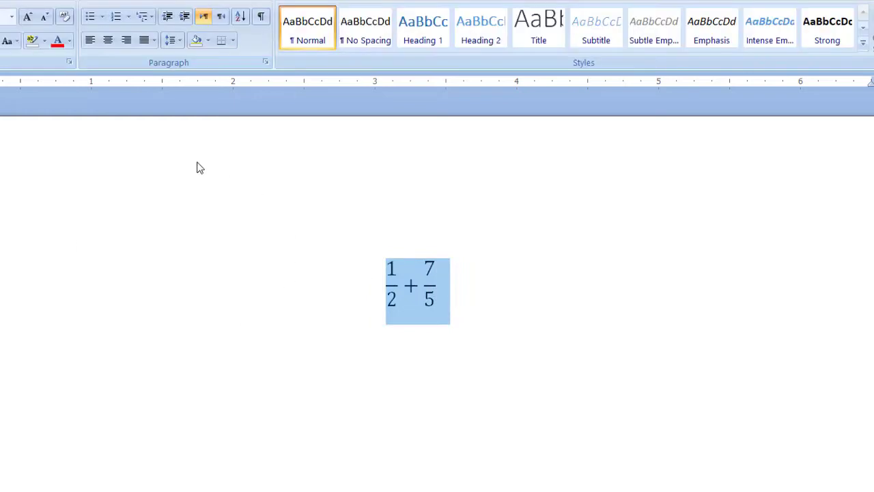
# - Enlarge the 1/2 + 7/5 equation with several Grow Font steps, then reselect it
pyautogui.click(28, 17)
pyautogui.click(27, 16)
pyautogui.click(27, 16)
pyautogui.click(27, 16)
pyautogui.click(27, 16)
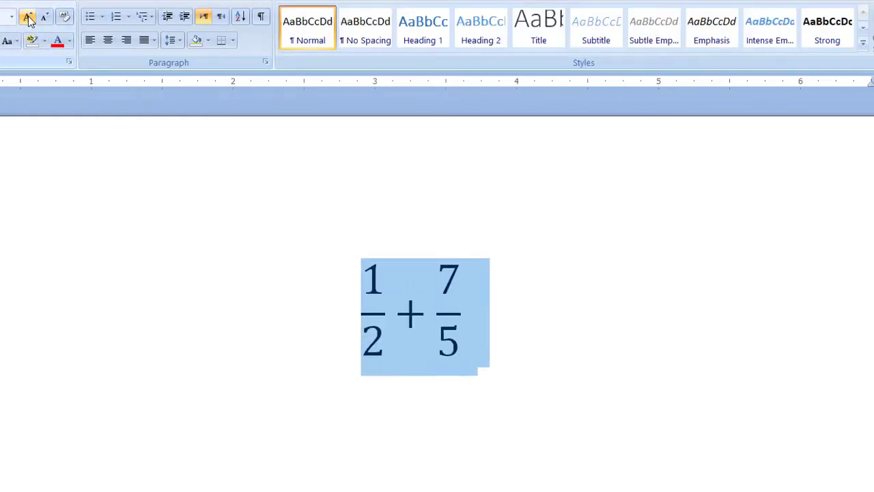
pyautogui.click(28, 16)
pyautogui.click(429, 327)
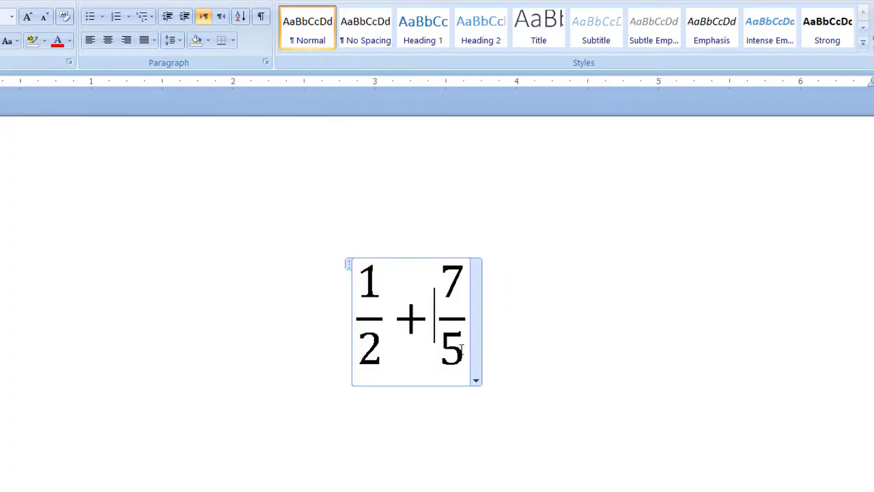
pyautogui.moveTo(431, 327); pyautogui.dragTo(359, 300)
pyautogui.click(432, 354)
pyautogui.moveTo(469, 346); pyautogui.dragTo(366, 306)
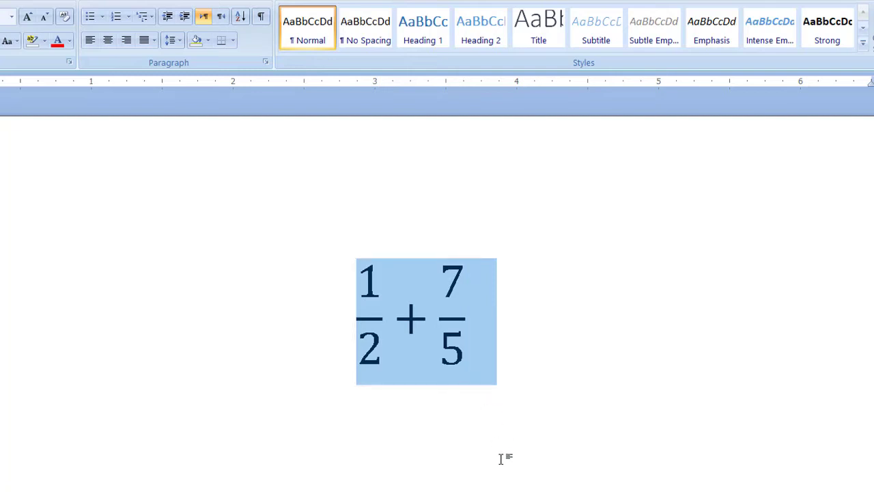
# - Select the whole equation and give it a Bengali font so 1/2 + 7/5 shows Bengali digits
pyautogui.click(465, 344)
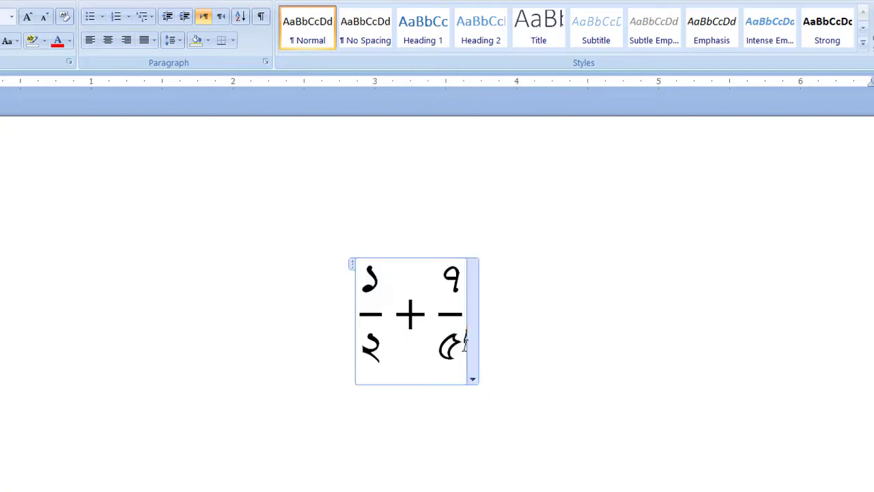
pyautogui.moveTo(455, 353); pyautogui.dragTo(369, 312)
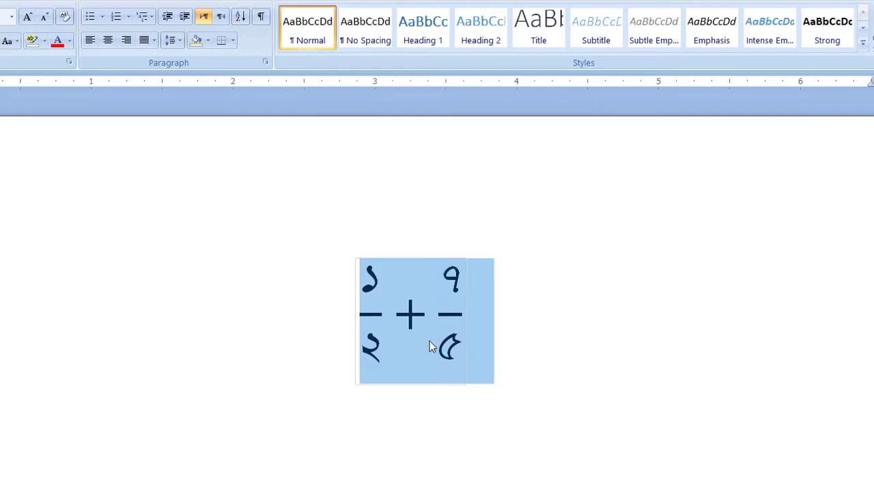
pyautogui.click(458, 344)
pyautogui.moveTo(457, 350); pyautogui.dragTo(380, 307)
pyautogui.click(442, 334)
pyautogui.moveTo(449, 347); pyautogui.dragTo(370, 304)
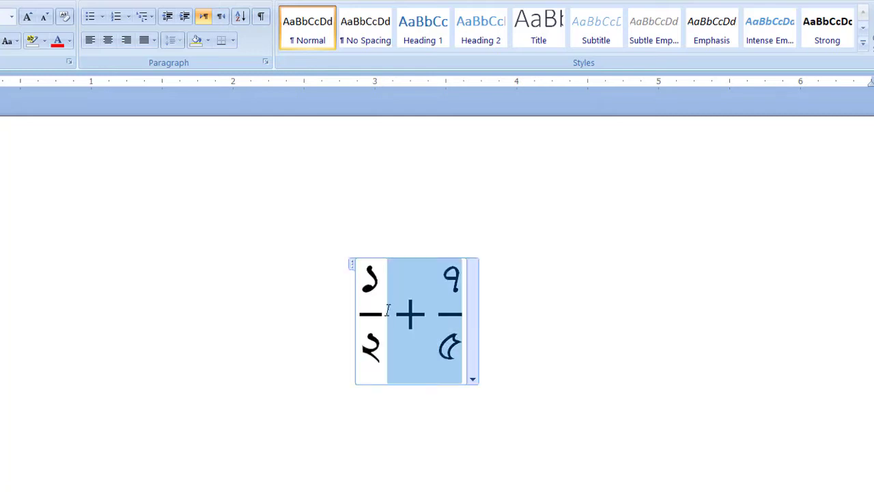
pyautogui.click(461, 350)
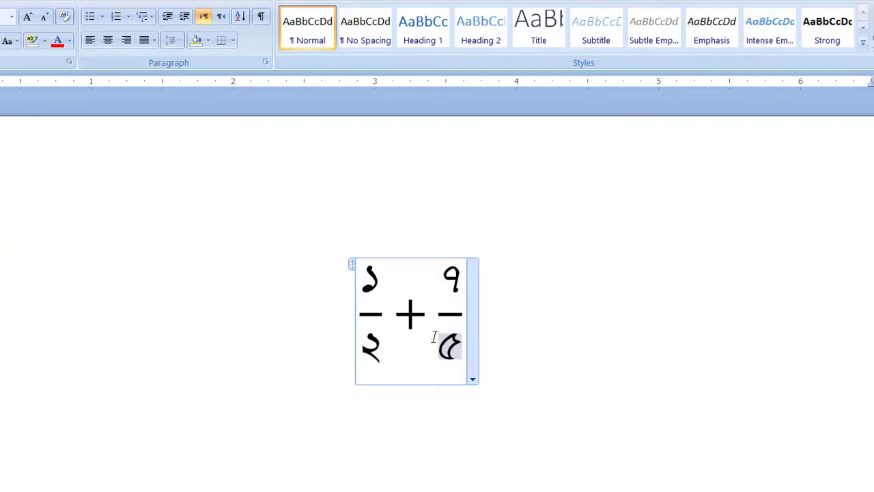
pyautogui.moveTo(433, 335); pyautogui.dragTo(374, 308)
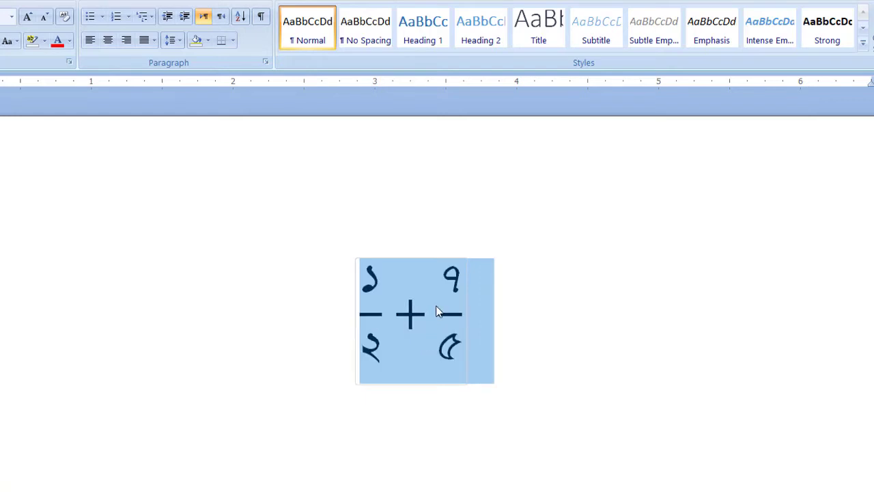
pyautogui.click(469, 320)
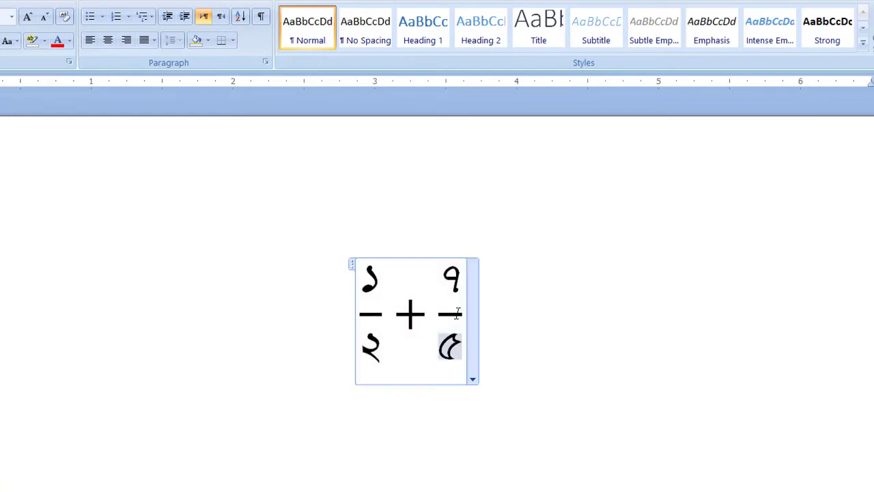
pyautogui.press('Up')
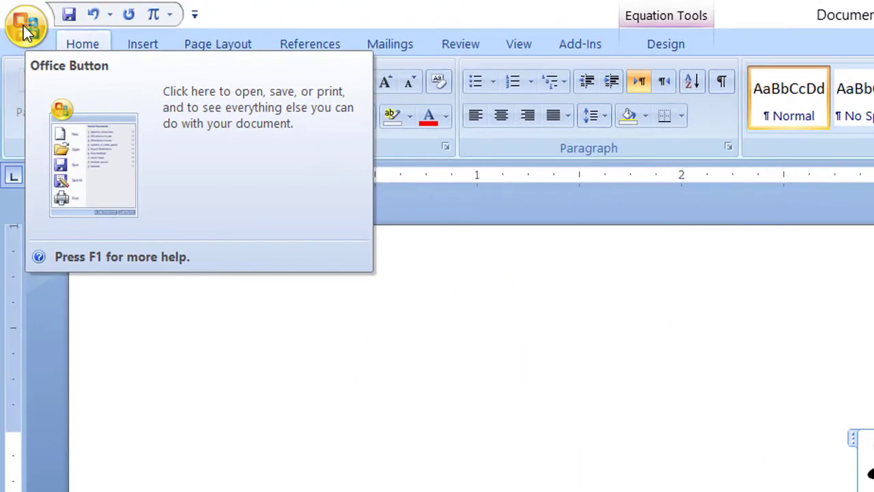
# - In Word Options' Customize Keyboard, select the Fonts category and Times New Roman
pyautogui.click(21, 27)
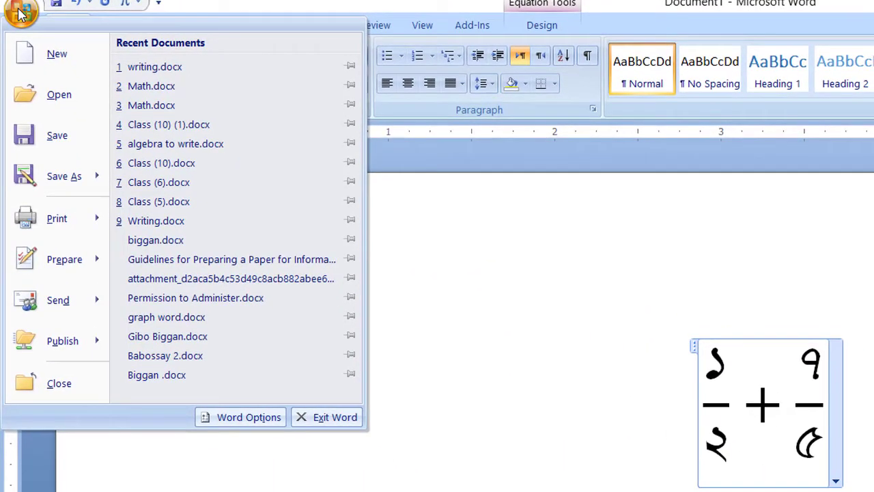
pyautogui.click(234, 419)
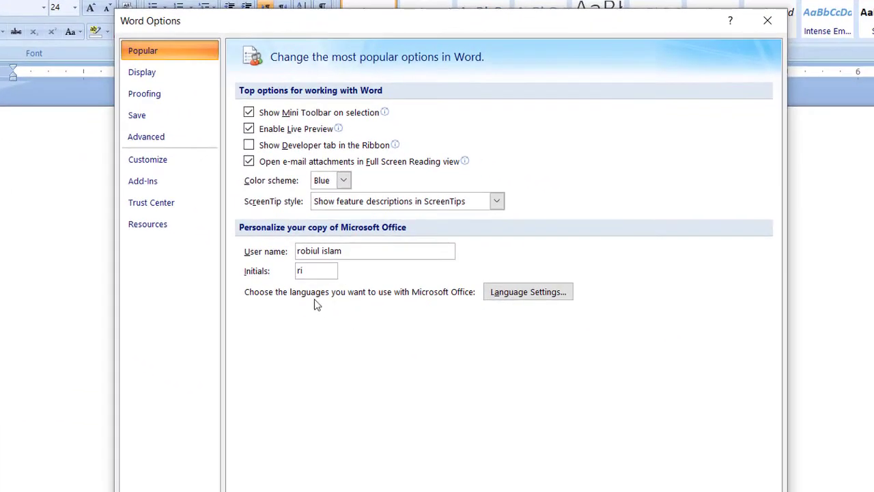
pyautogui.click(148, 159)
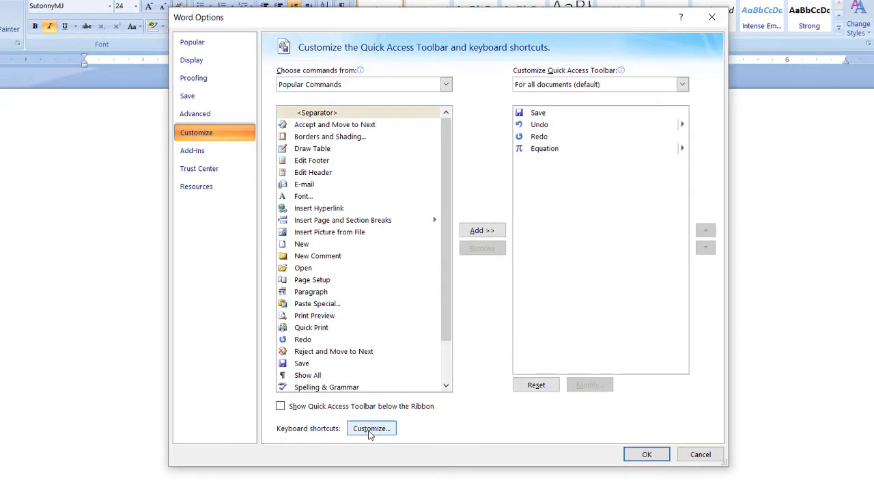
pyautogui.click(370, 430)
pyautogui.click(291, 169)
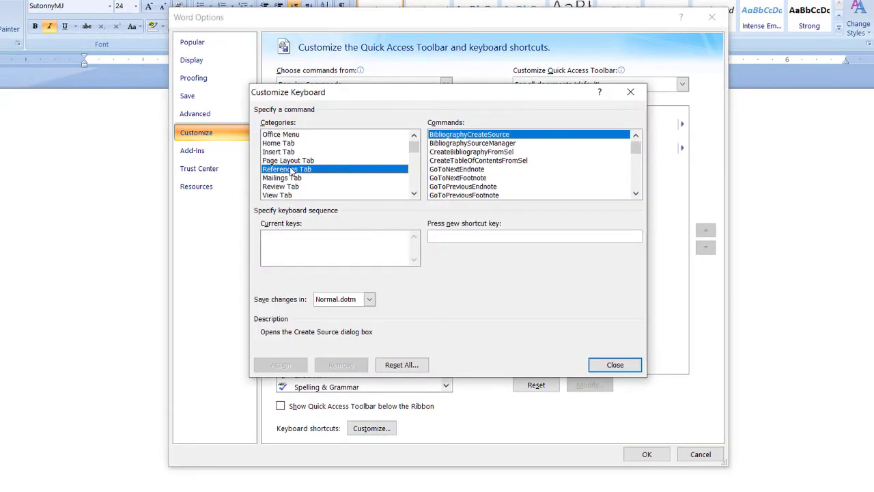
pyautogui.press('f')
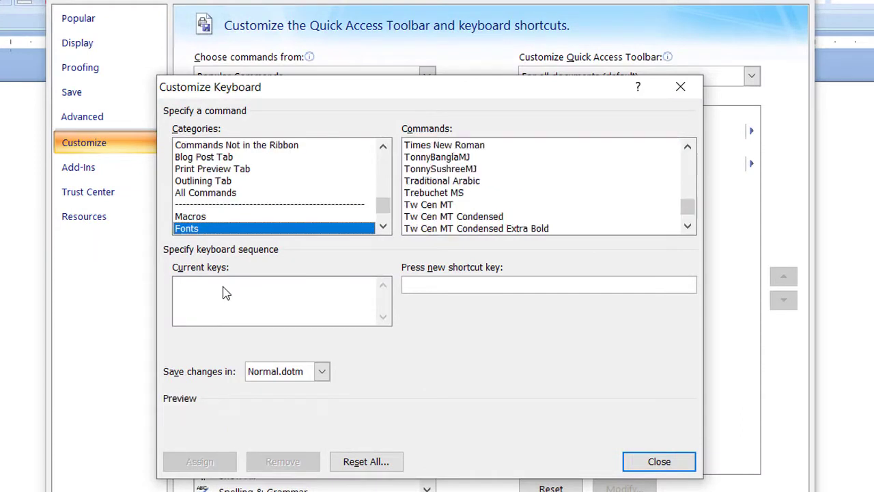
pyautogui.click(425, 193)
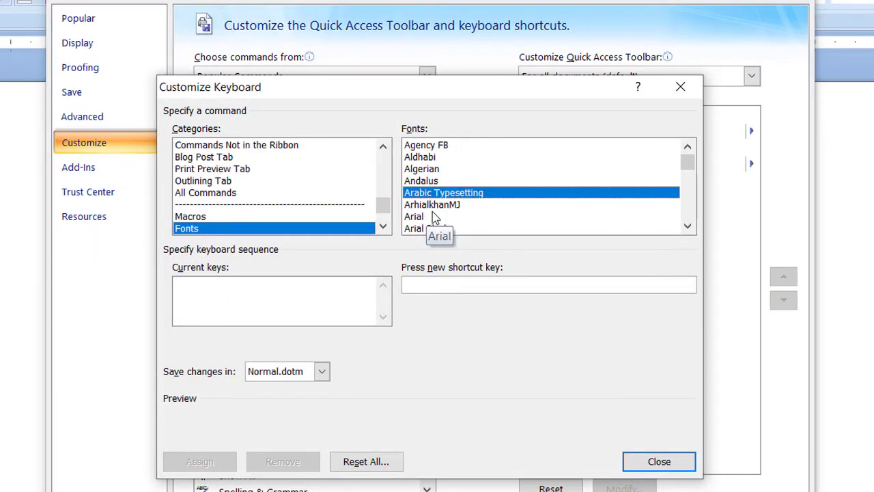
pyautogui.press('t')
pyautogui.press('t')
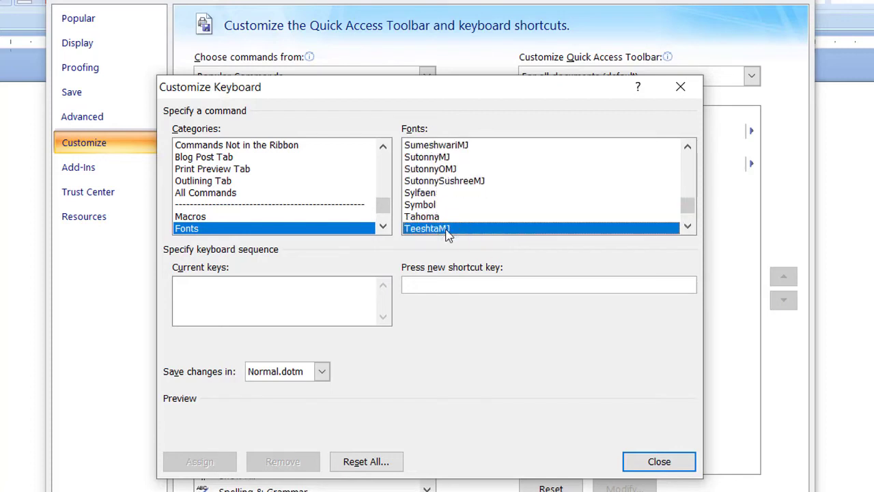
pyautogui.press('t')
pyautogui.press('t')
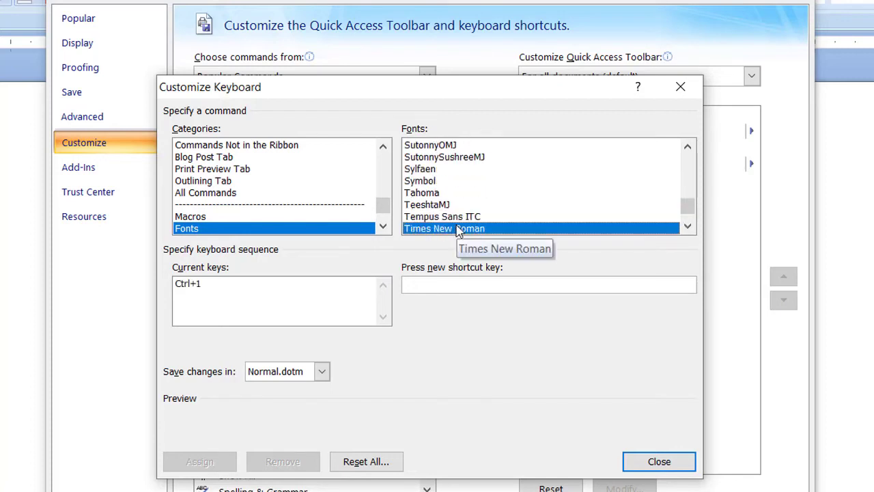
# - Remove Times New Roman's existing shortcut and assign Ctrl+1 to it instead
pyautogui.click(211, 286)
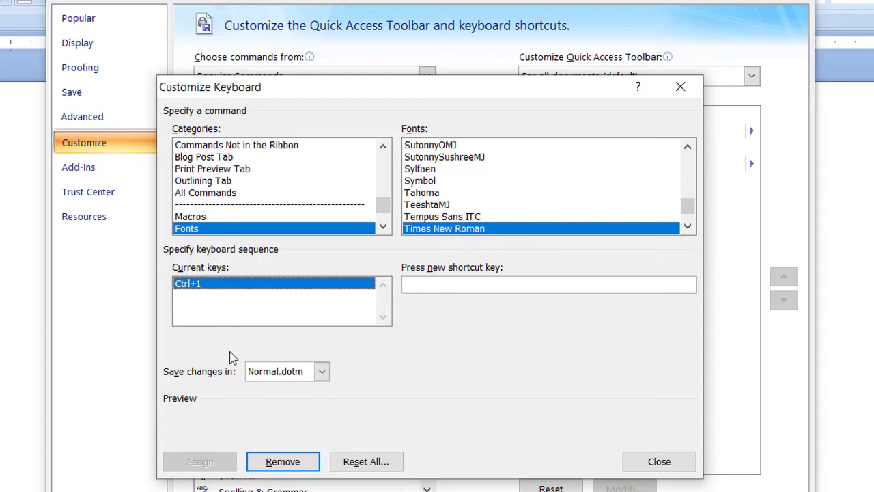
pyautogui.click(280, 464)
pyautogui.click(443, 282)
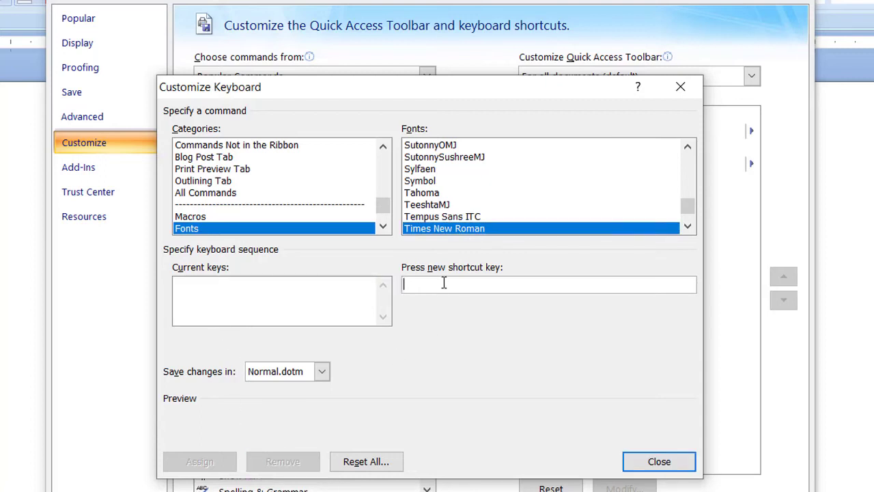
pyautogui.hotkey('ctrl', '1')
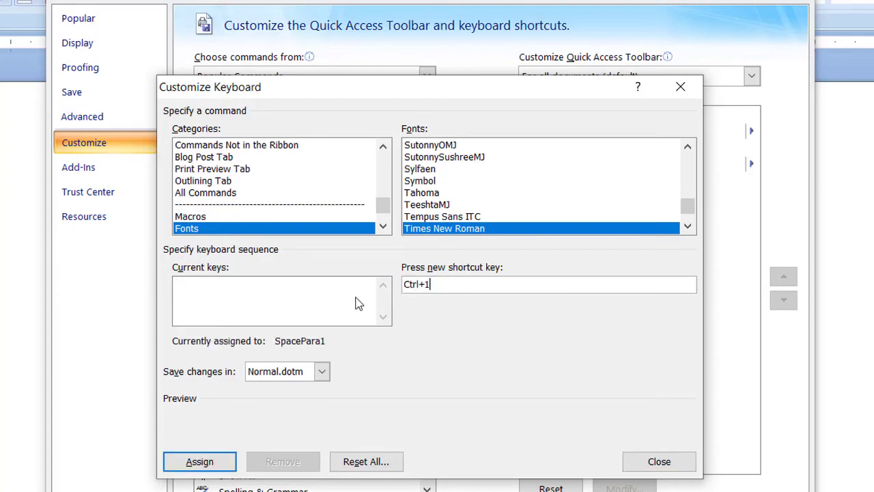
pyautogui.click(198, 462)
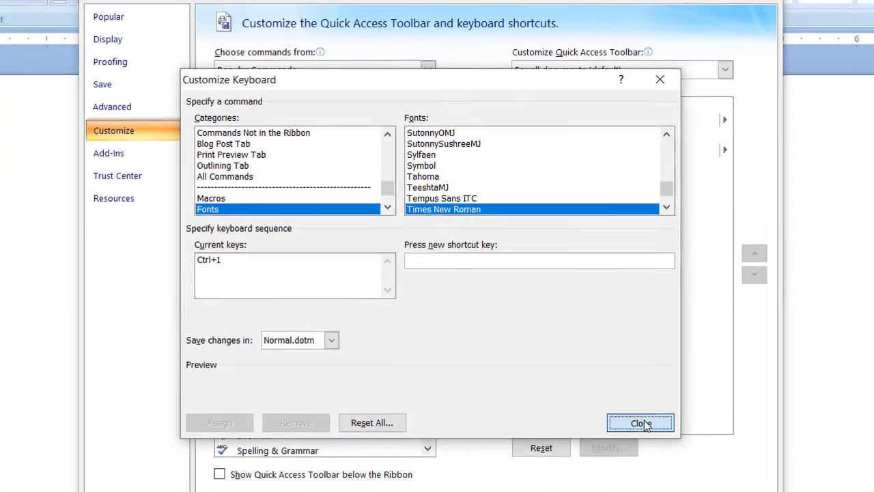
pyautogui.click(657, 471)
# - Reopen Customize Keyboard and select SutonnyMJ in the Fonts category
pyautogui.click(351, 466)
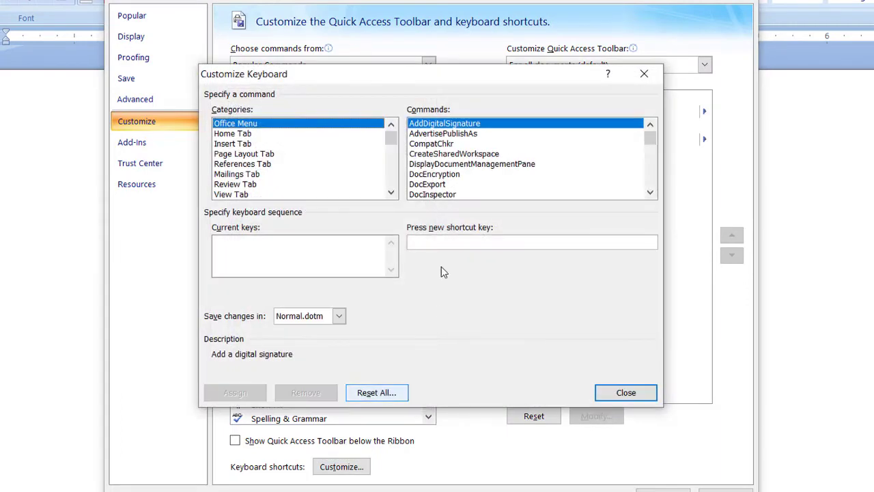
pyautogui.click(250, 165)
pyautogui.scroll(-3, 307, 179)
pyautogui.click(355, 193)
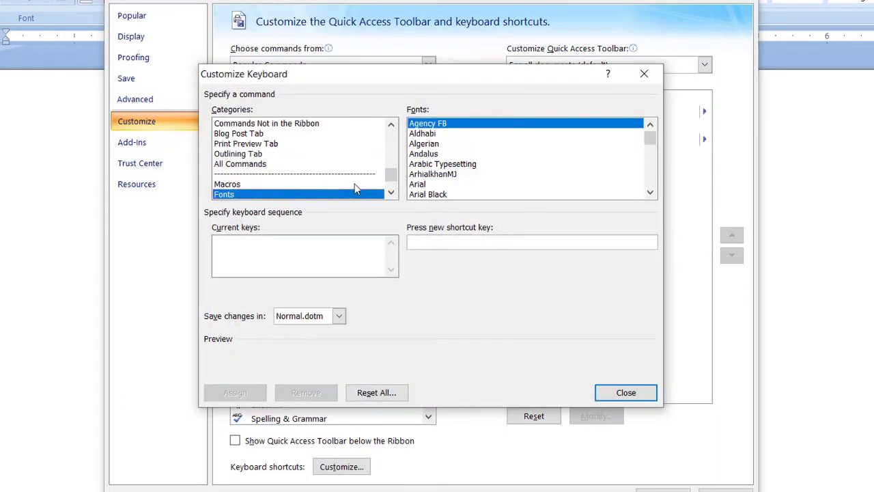
pyautogui.click(442, 184)
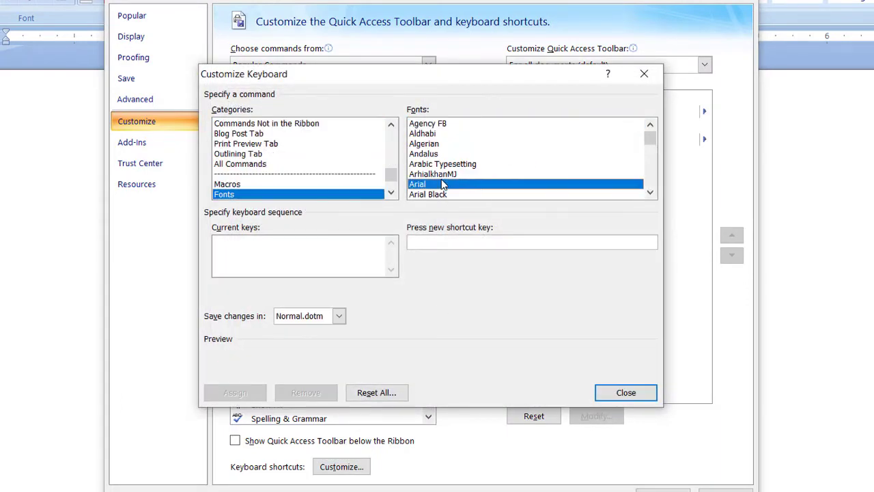
pyautogui.press('s')
pyautogui.press('Down')
pyautogui.press('Down')
pyautogui.press('Down')
pyautogui.press('Down')
pyautogui.press('Down')
pyautogui.press('Down')
pyautogui.press('Down')
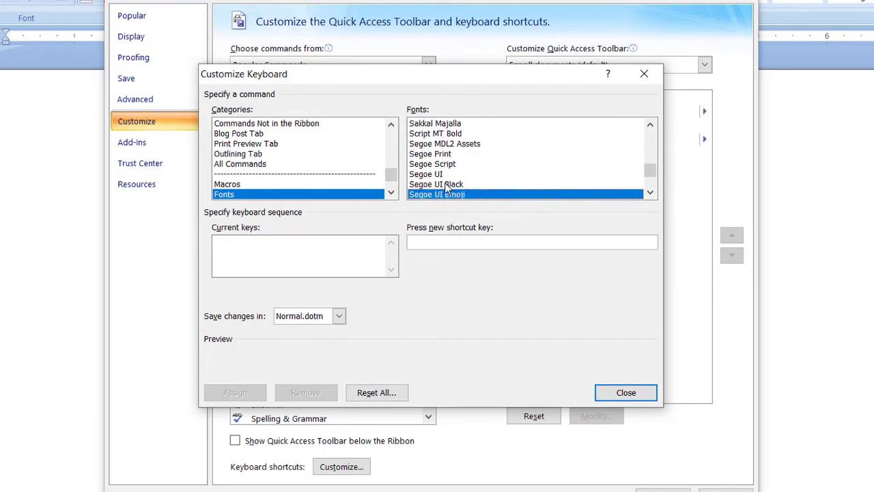
pyautogui.press('Down')
pyautogui.press('Down')
pyautogui.press('Down')
pyautogui.press('Down')
pyautogui.press('Down')
pyautogui.press('Down')
pyautogui.press('Down')
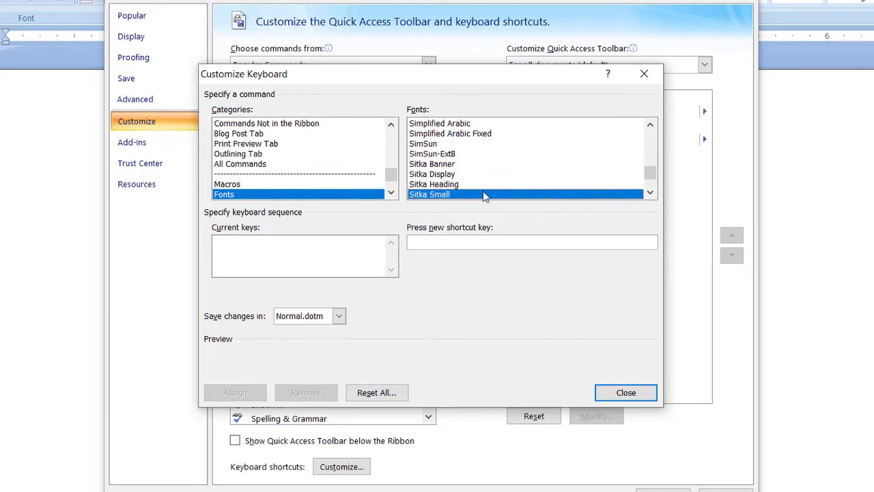
pyautogui.press('Down')
pyautogui.press('Down')
pyautogui.press('Down')
pyautogui.press('Down')
pyautogui.press('Down')
pyautogui.press('Down')
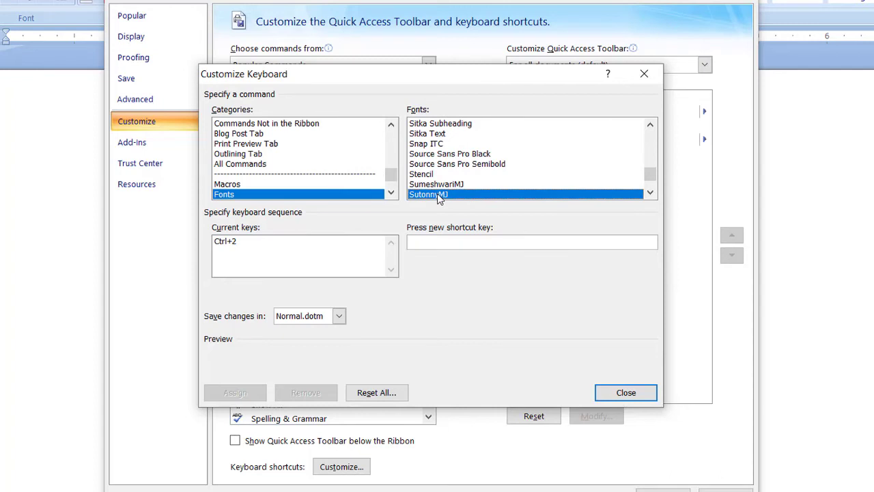
# - Replace SutonnyMJ's existing shortcut with Ctrl+2 and close Word Options
pyautogui.click(238, 243)
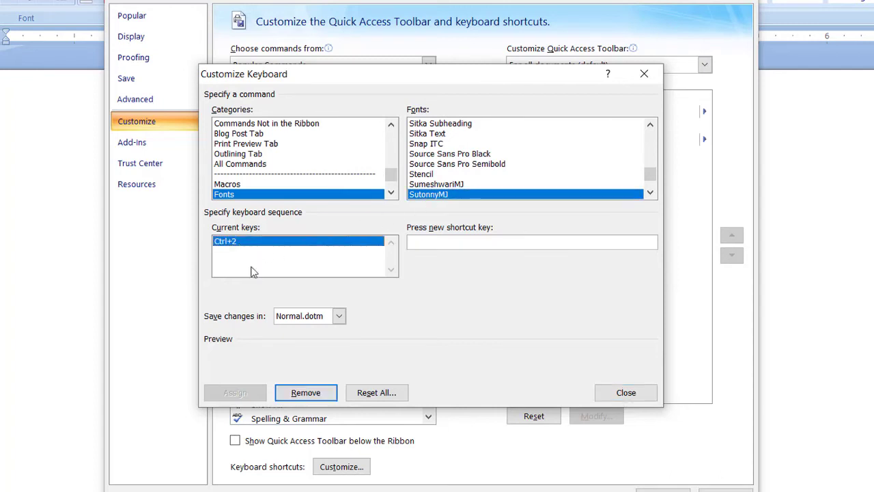
pyautogui.click(298, 393)
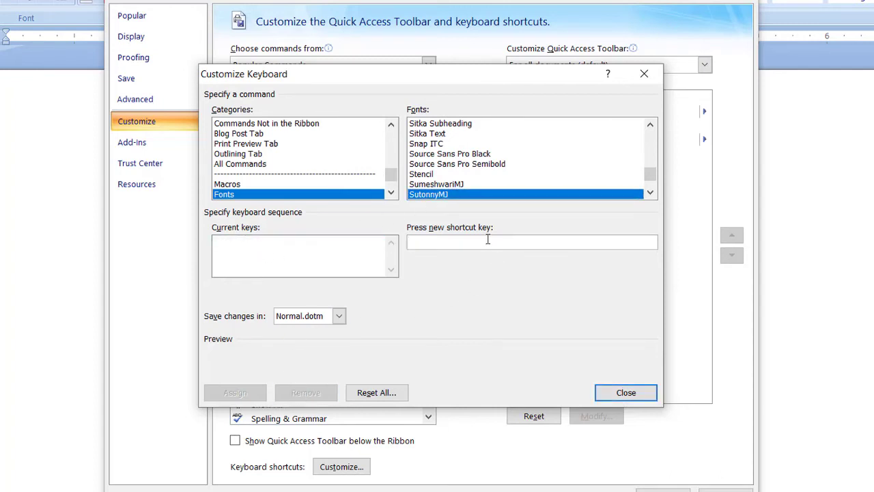
pyautogui.hotkey('ctrl', '2')
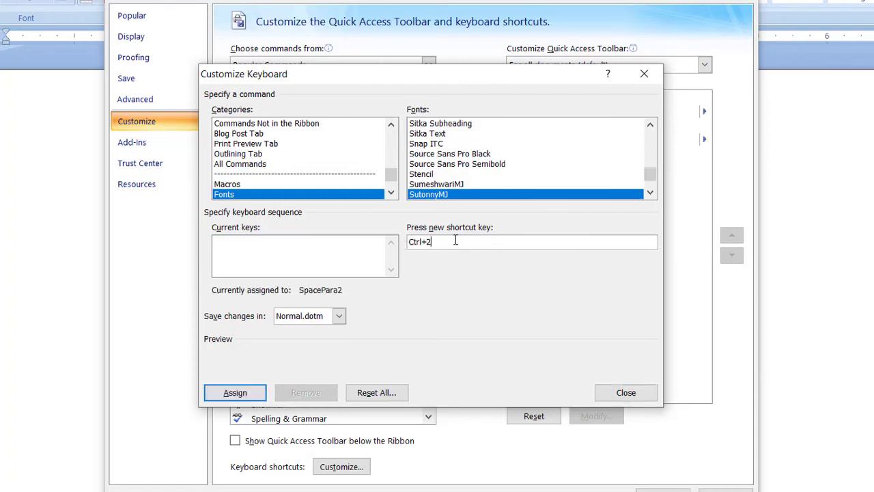
pyautogui.click(236, 394)
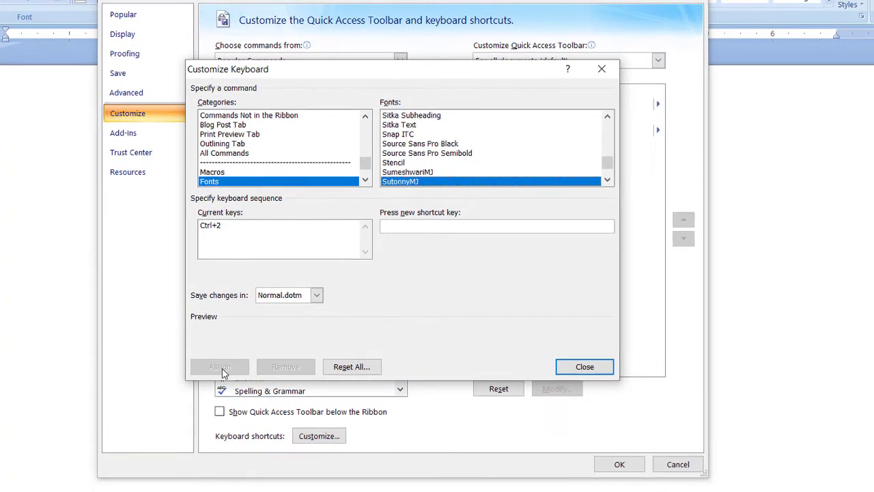
pyautogui.click(572, 367)
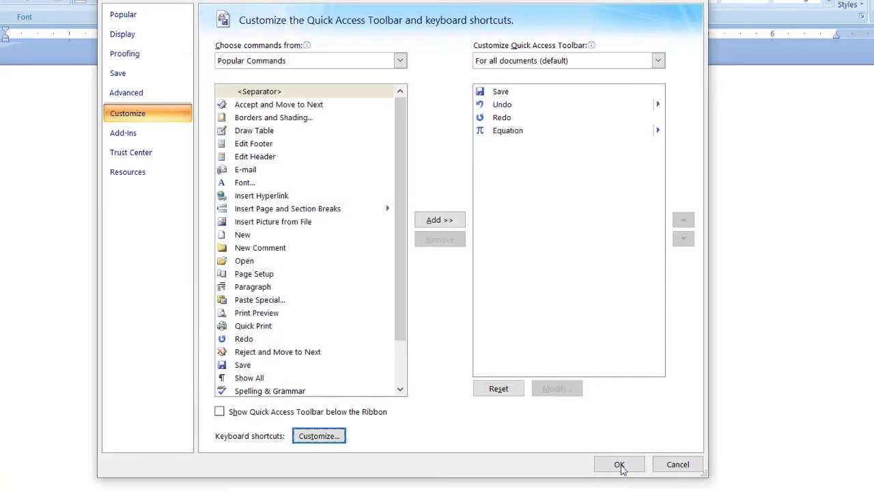
pyautogui.click(618, 464)
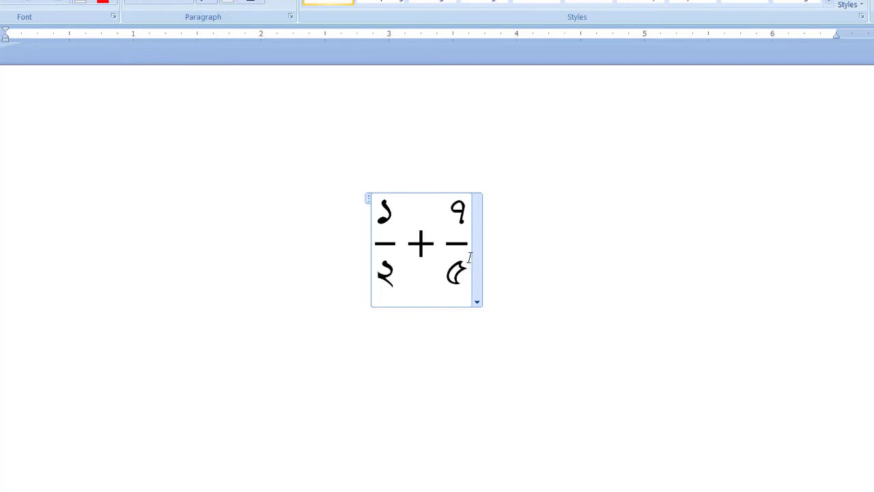
# - Append a minus and a stacked 5/5 fraction after ৭/৫, fixing mistyped characters
pyautogui.hotkey('alt', 'f')
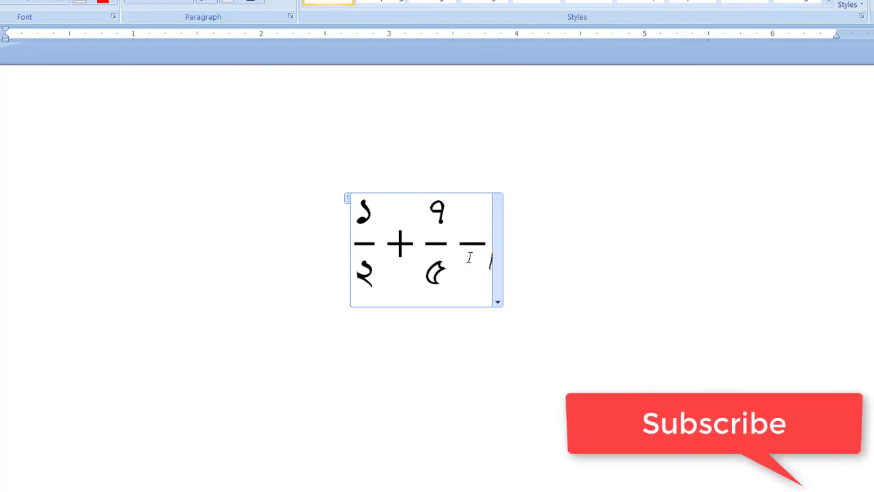
pyautogui.write('5')
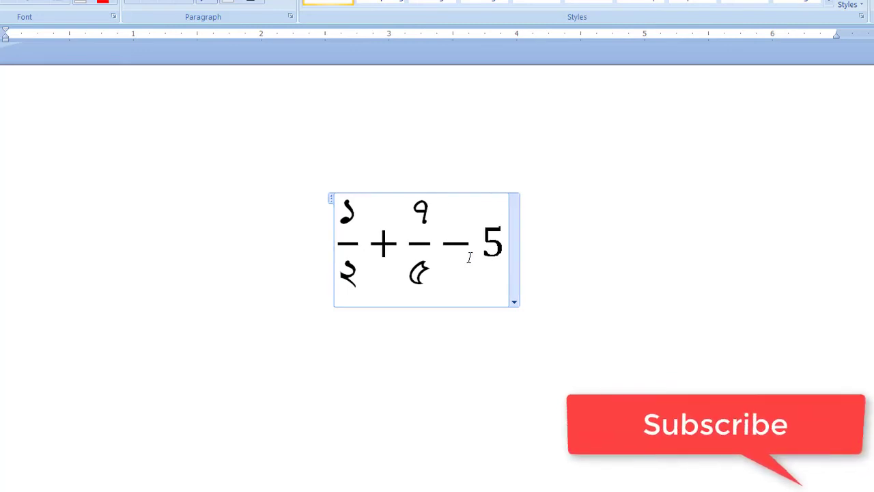
pyautogui.write('+')
pyautogui.press('BackSpace')
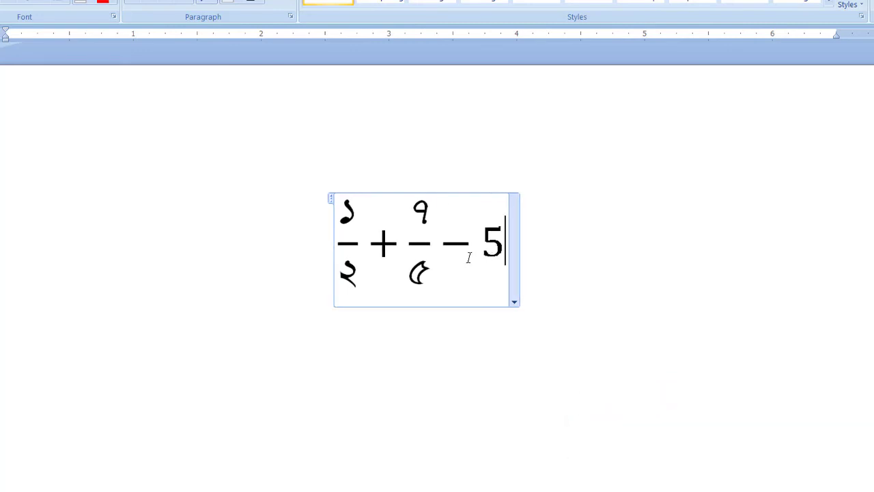
pyautogui.write('+৭/')
pyautogui.press('BackSpace')
pyautogui.press('BackSpace')
pyautogui.write('/5')
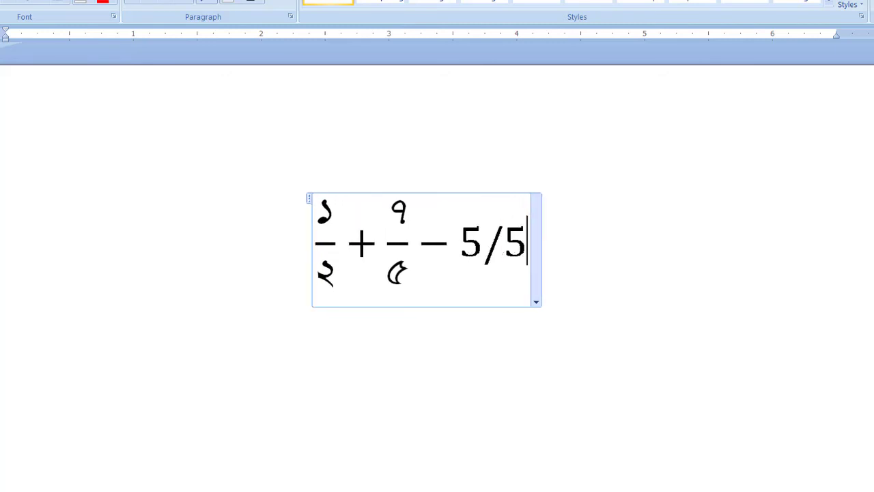
pyautogui.press('space')
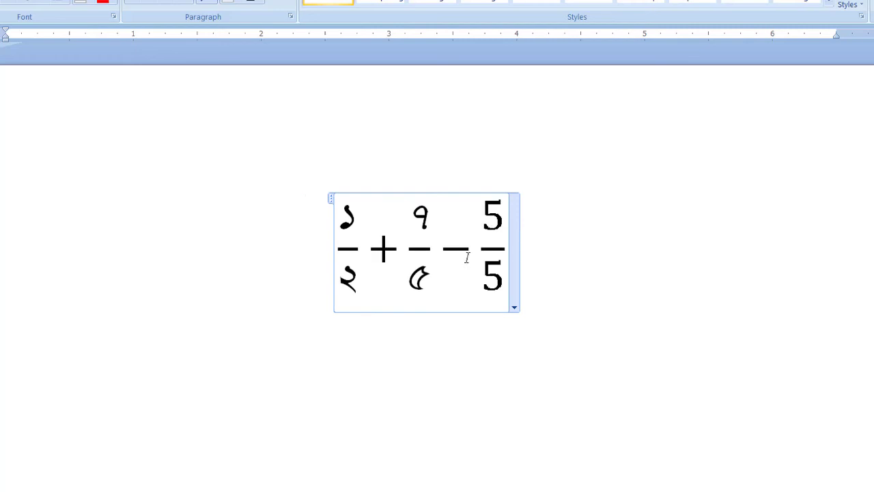
# - Select the 5/5 fraction and switch it to Bengali digits, giving ১/২ + ৭/৫ − ৫/৫
pyautogui.click(493, 256)
pyautogui.moveTo(493, 256); pyautogui.dragTo(486, 234)
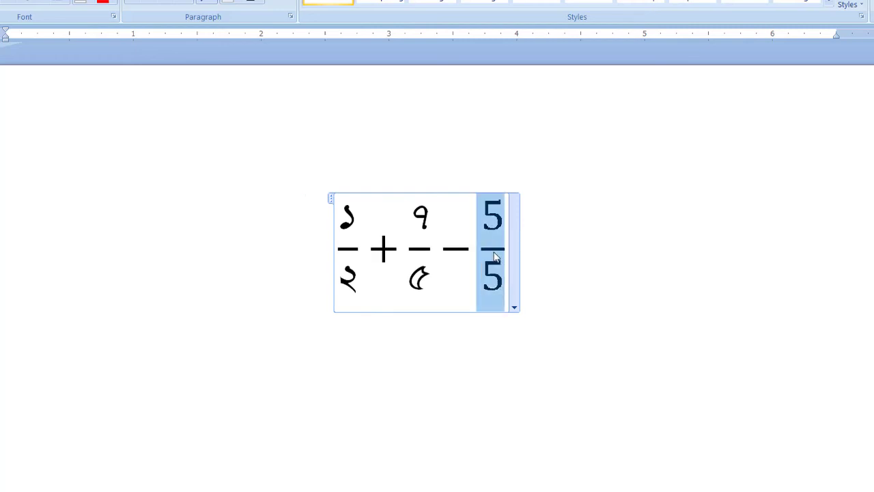
pyautogui.press('Return')
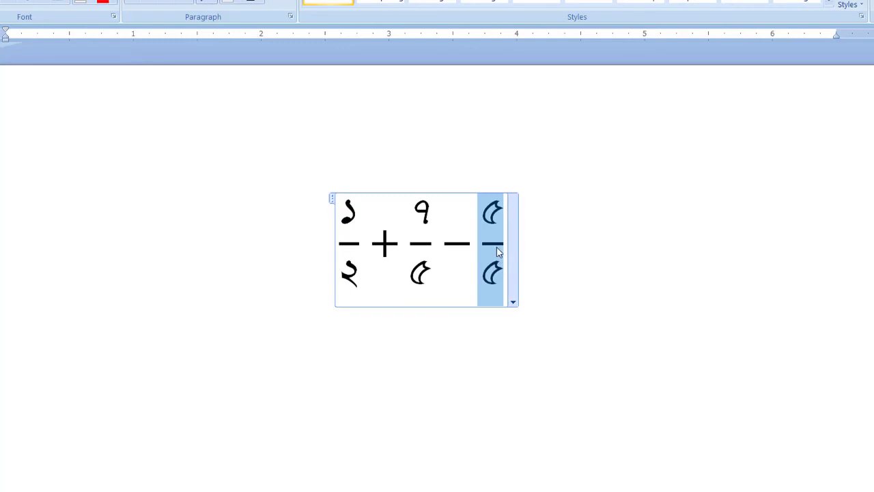
pyautogui.click(502, 243)
pyautogui.moveTo(506, 263); pyautogui.dragTo(350, 240)
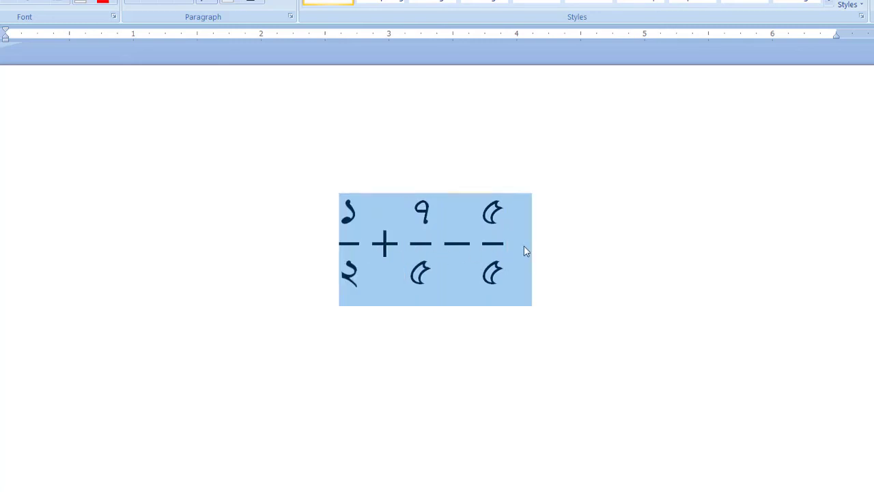
pyautogui.click(499, 272)
pyautogui.moveTo(499, 273); pyautogui.dragTo(410, 269)
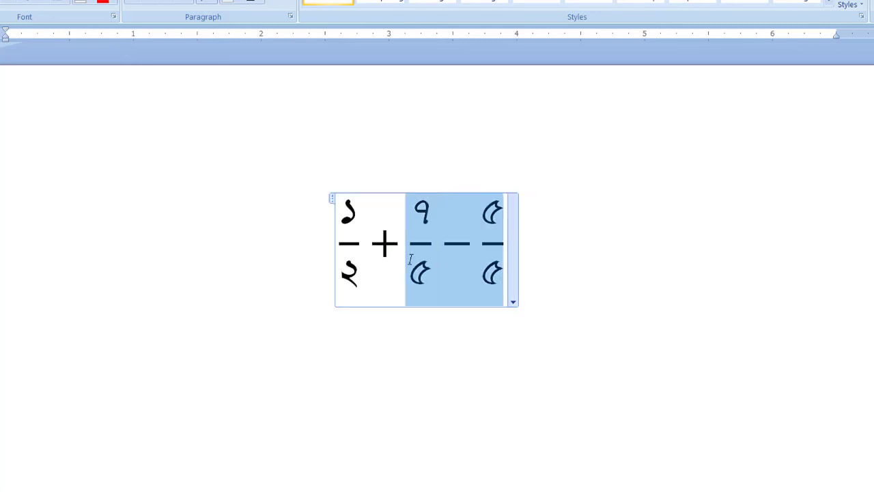